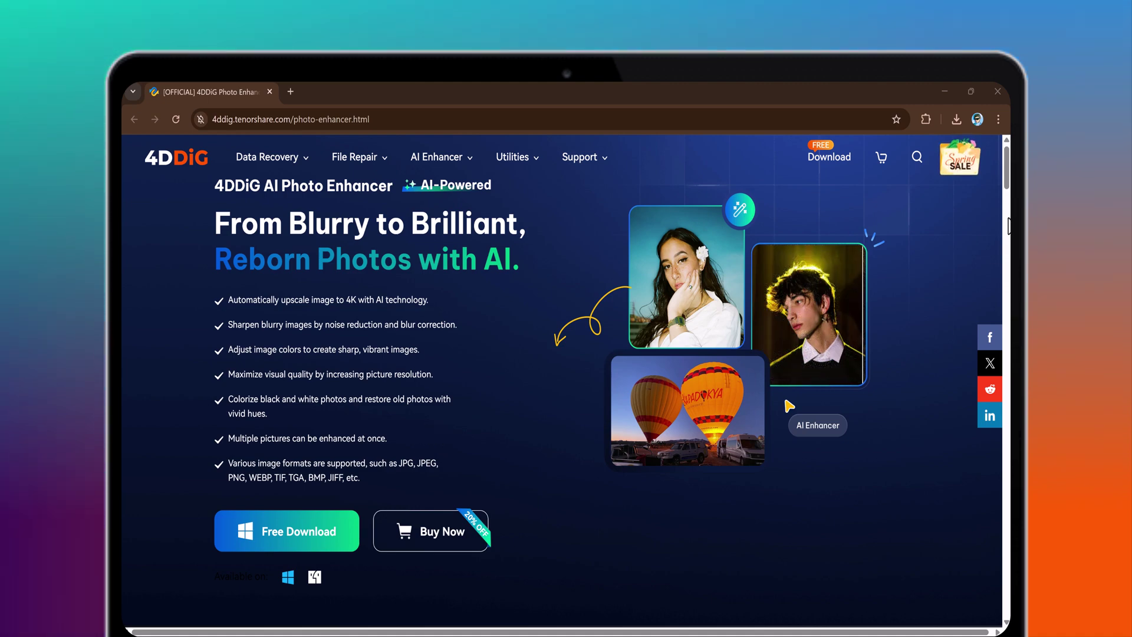
Step: Scroll down the 4DDiG AI Photo Enhancer page to its feature showcase
scroll(1009, 225, "down", 10)
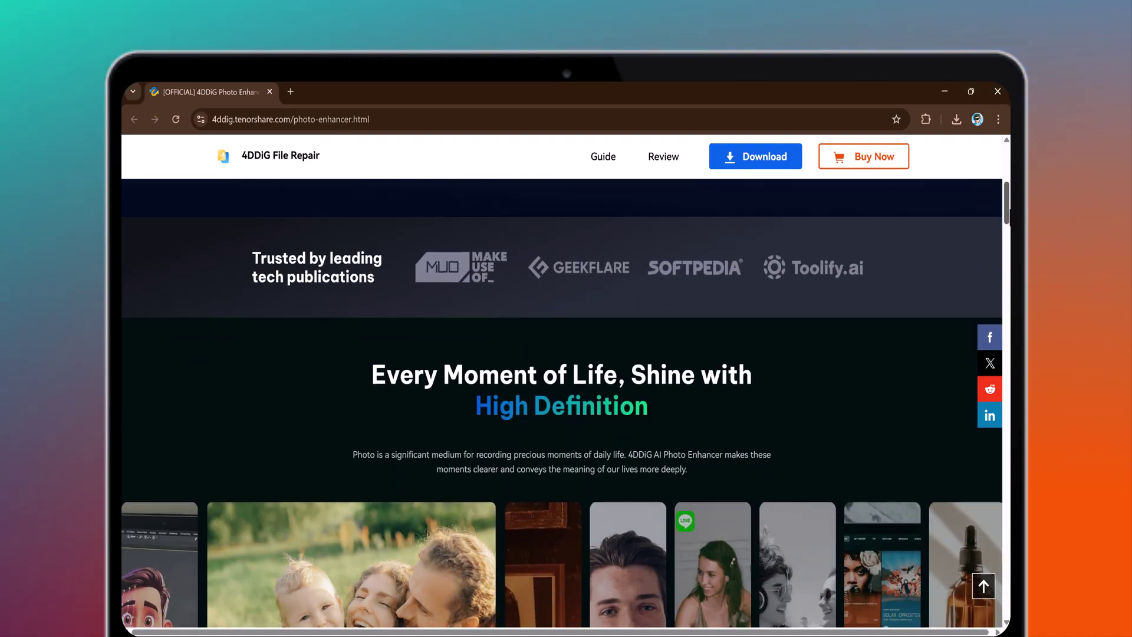
scroll(466, 440, "down", 3)
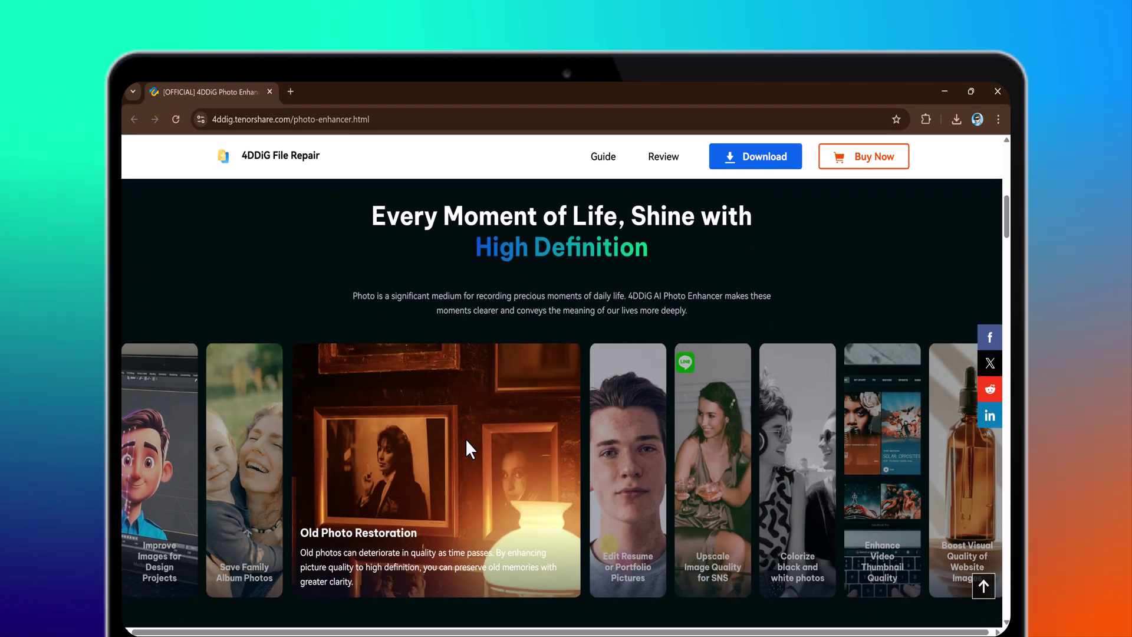
mouse_move(596, 455)
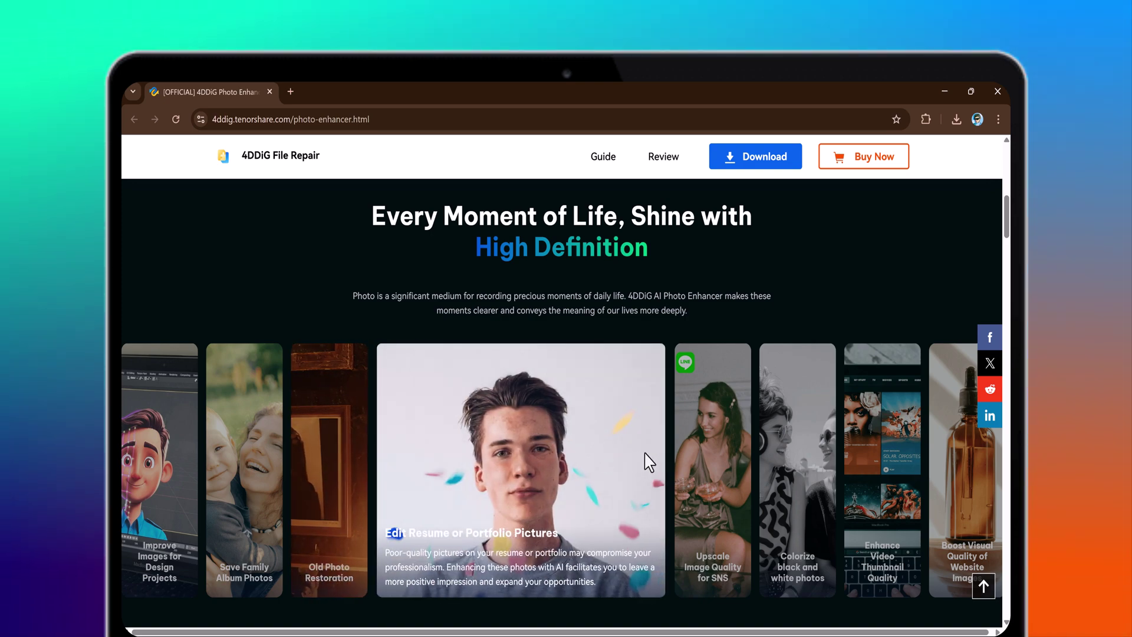
mouse_move(776, 482)
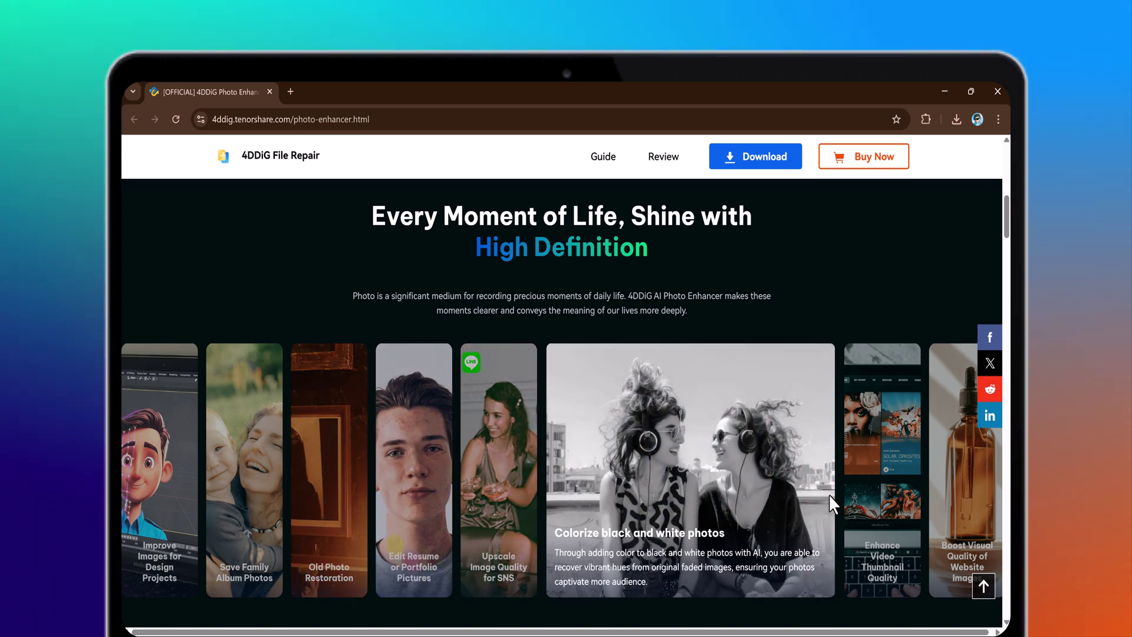
left_click_drag(1007, 223, 1007, 235)
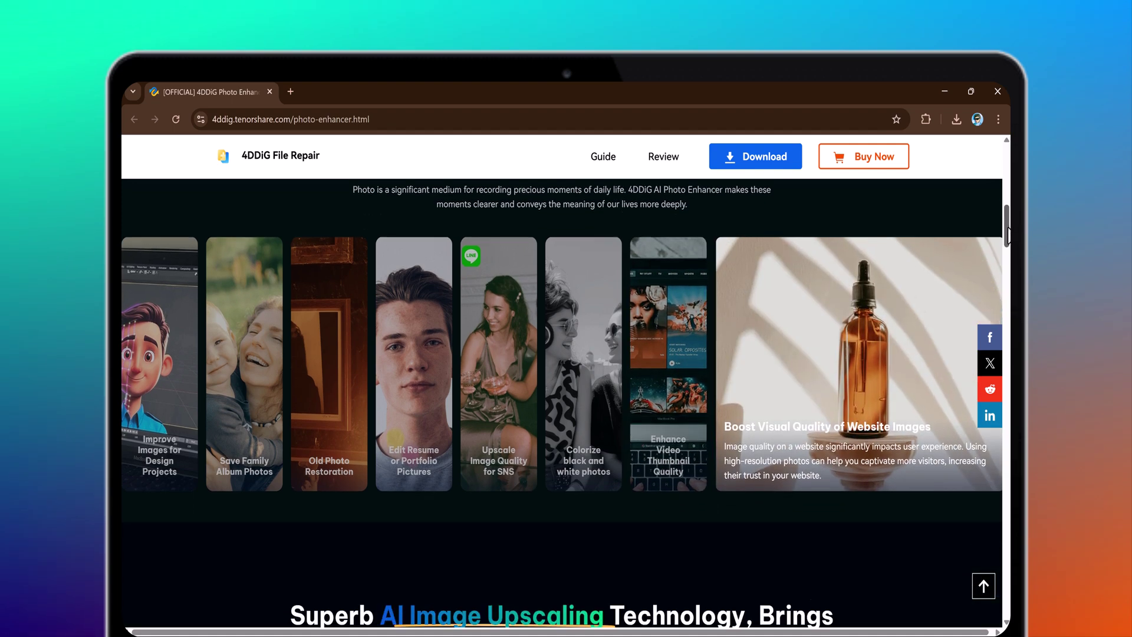
scroll(1007, 235, "down", 7)
Step: View the AI Image Sharpener, Photo Noise Reducer and Photo Color Adjustor features, then reach the 3 Steps guide
left_click(391, 260)
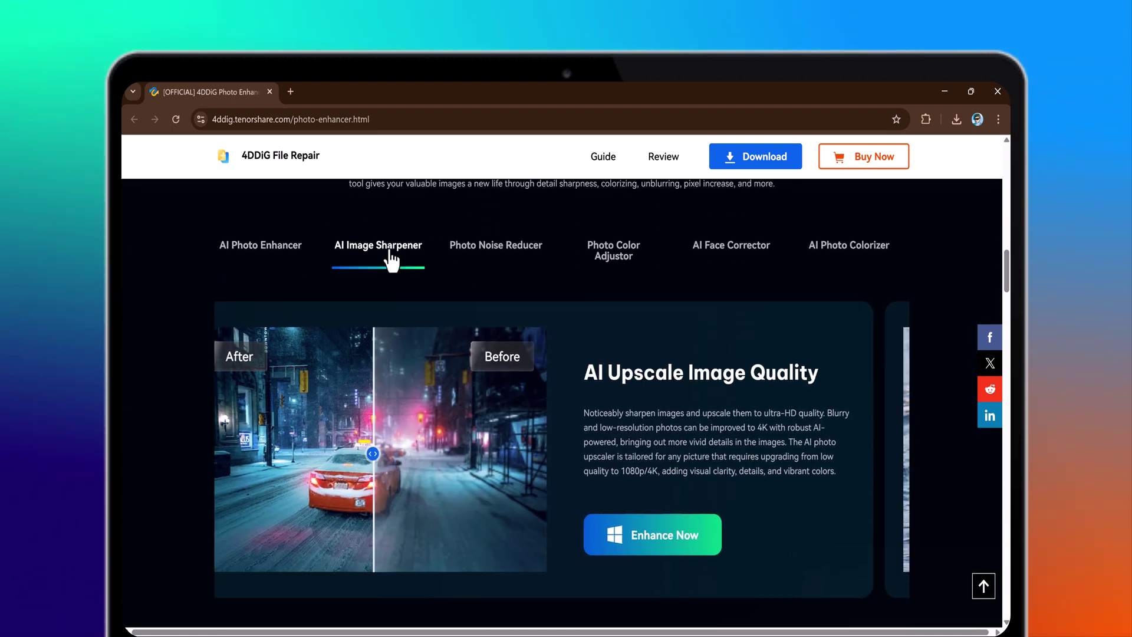
left_click(495, 249)
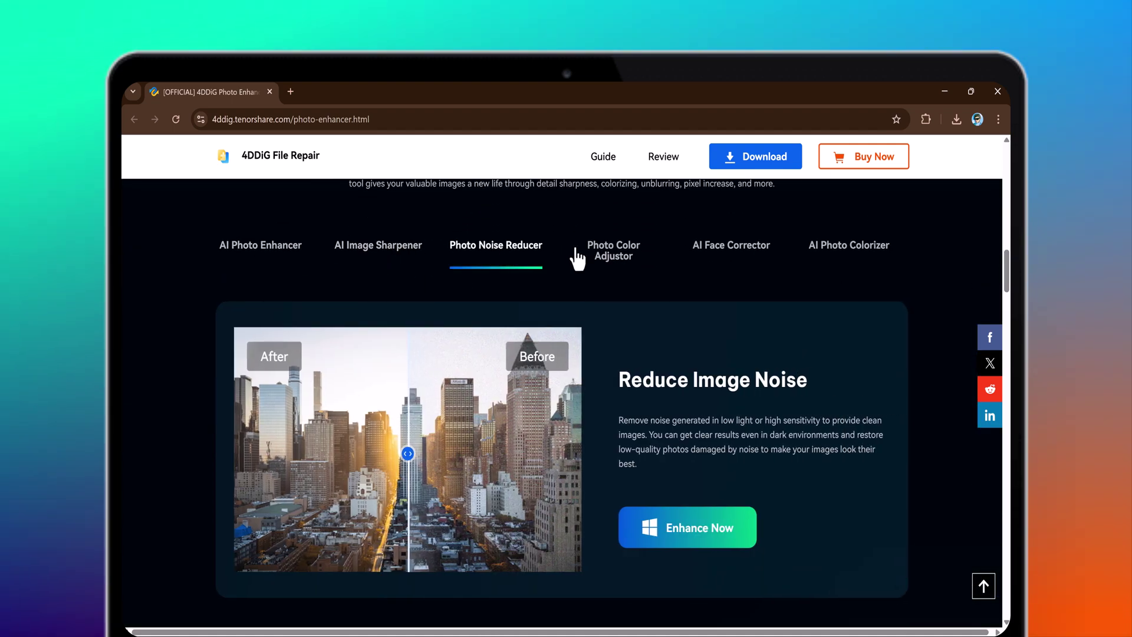
left_click(578, 257)
left_click_drag(1007, 277, 1009, 180)
scroll(562, 401, "down", 6)
Step: Show the 4DDiG File Repair Corrupted File Repair home with Video, Photo, File and Audio Repair
mouse_move(739, 513)
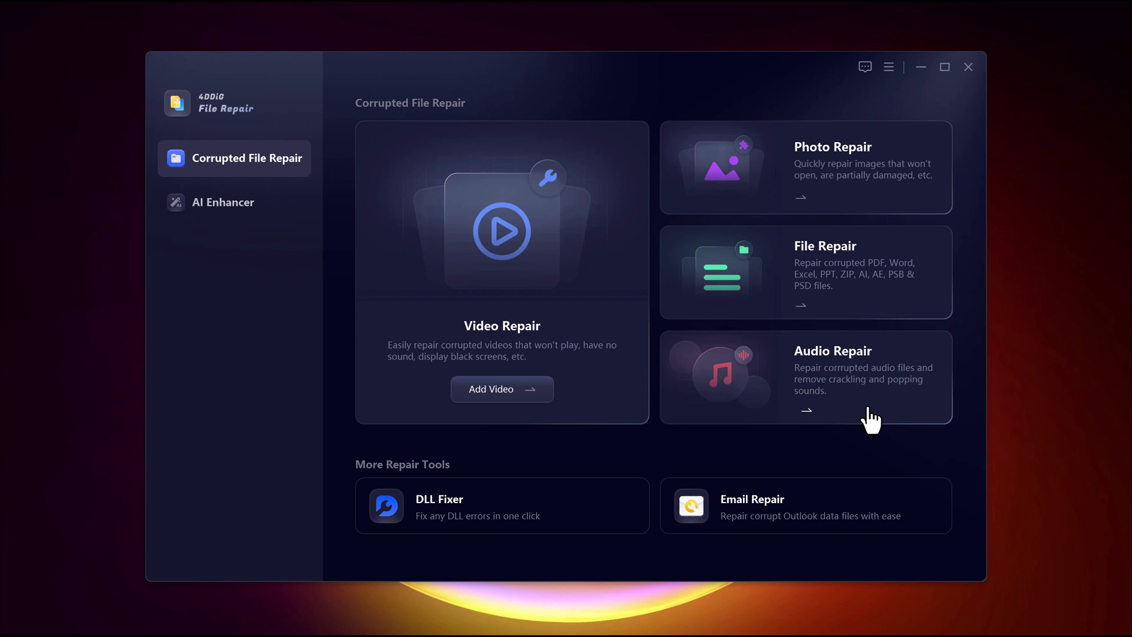
Step: Switch to the AI Enhancer section listing the Video and Photo Colorizer tools
left_click(235, 219)
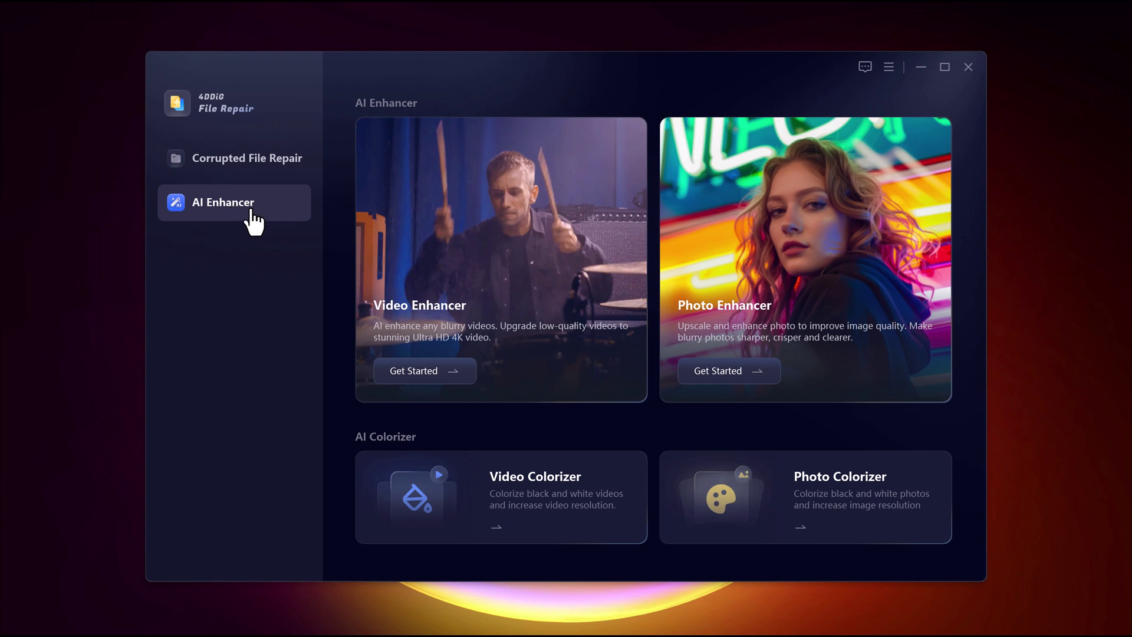
mouse_move(463, 270)
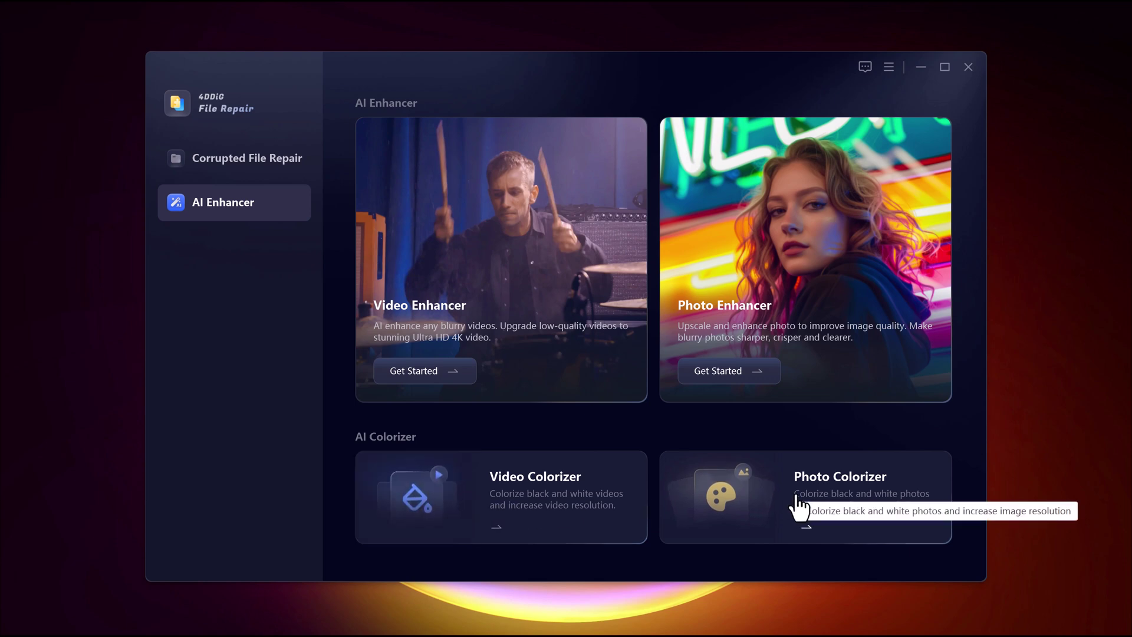
Step: Load the wedding video into Video Colorizer, set Black-and-White Photos mode and keep Apply to all videos on
left_click(506, 506)
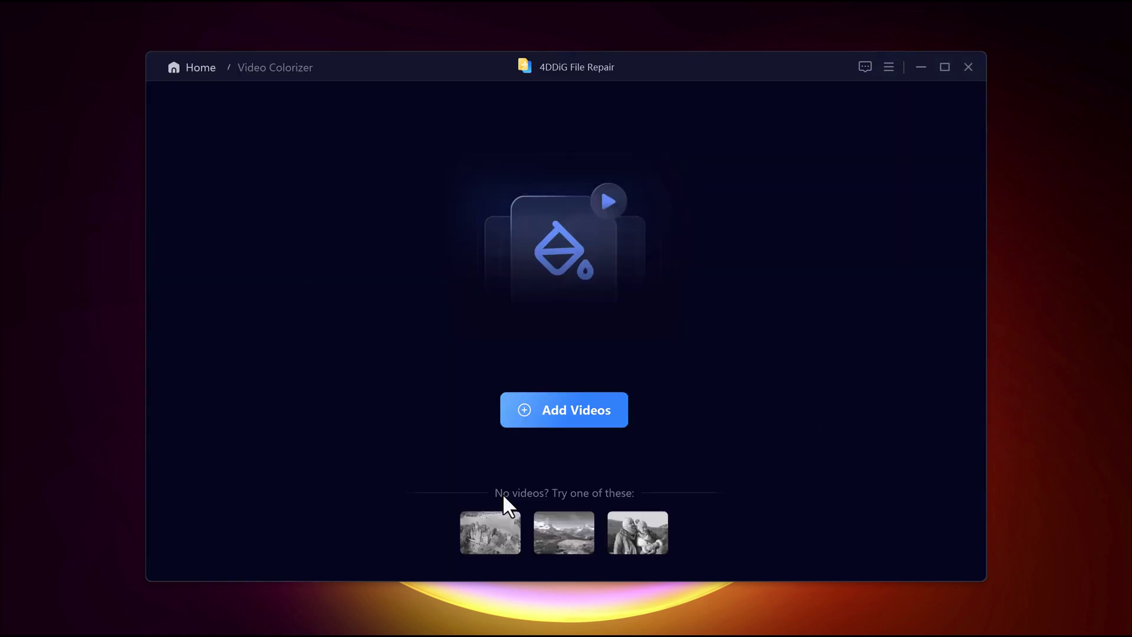
left_click(575, 423)
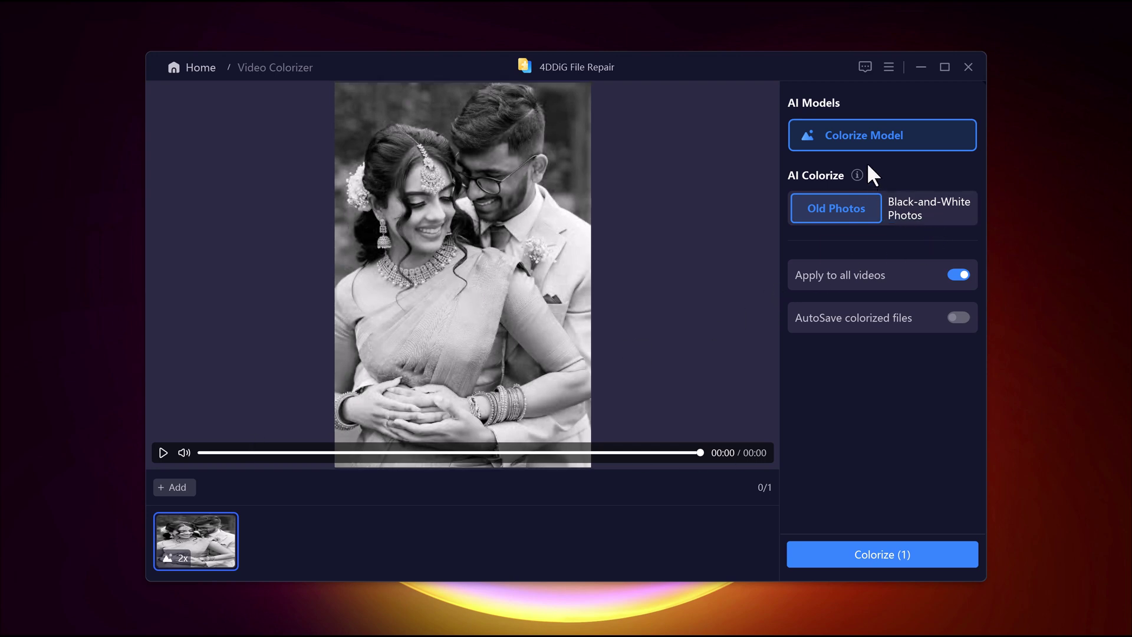
left_click(914, 209)
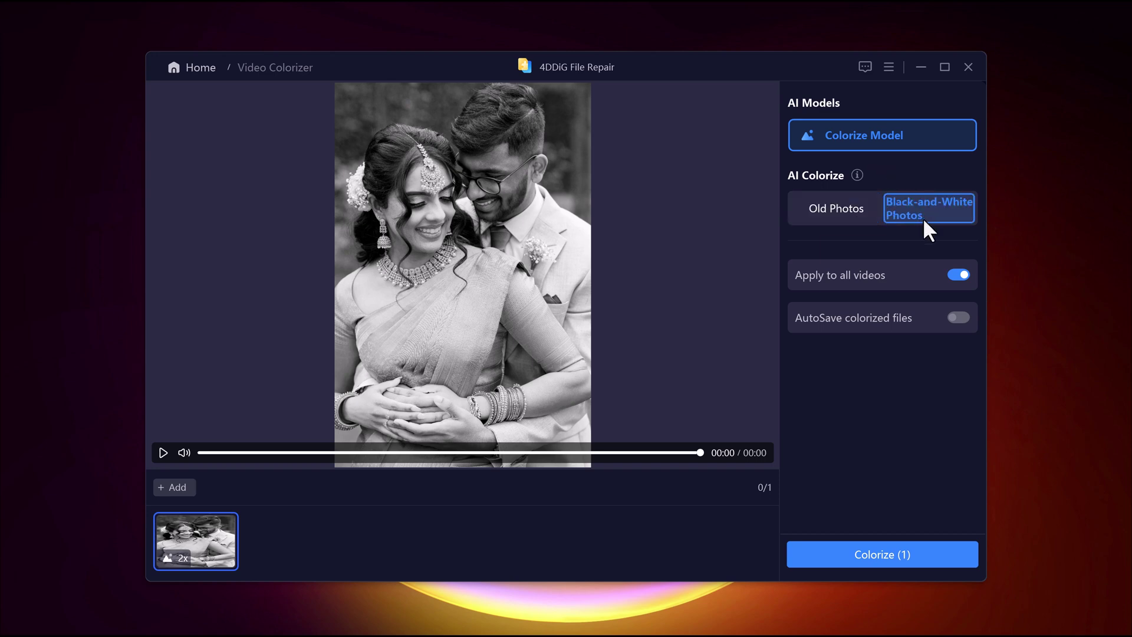
left_click(851, 210)
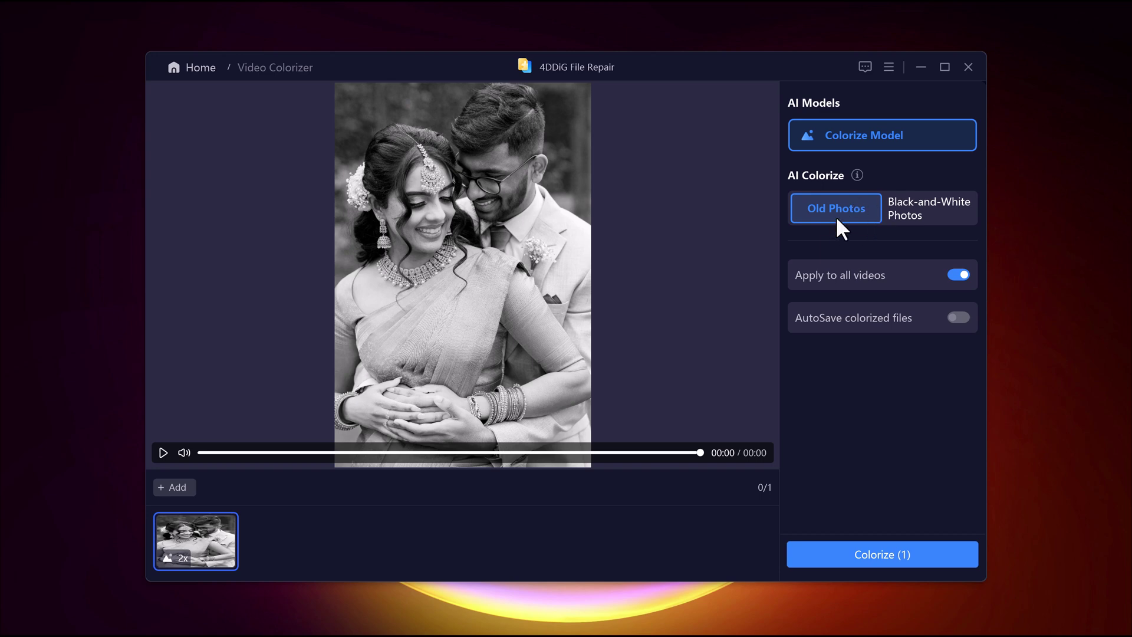
left_click(945, 214)
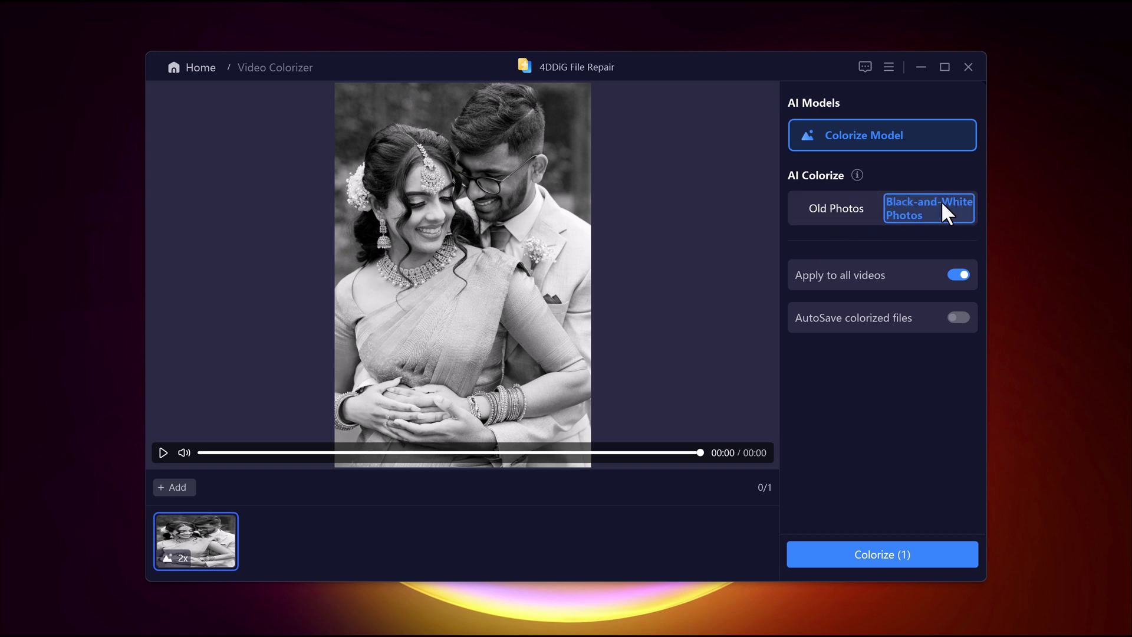
left_click(961, 275)
left_click(960, 275)
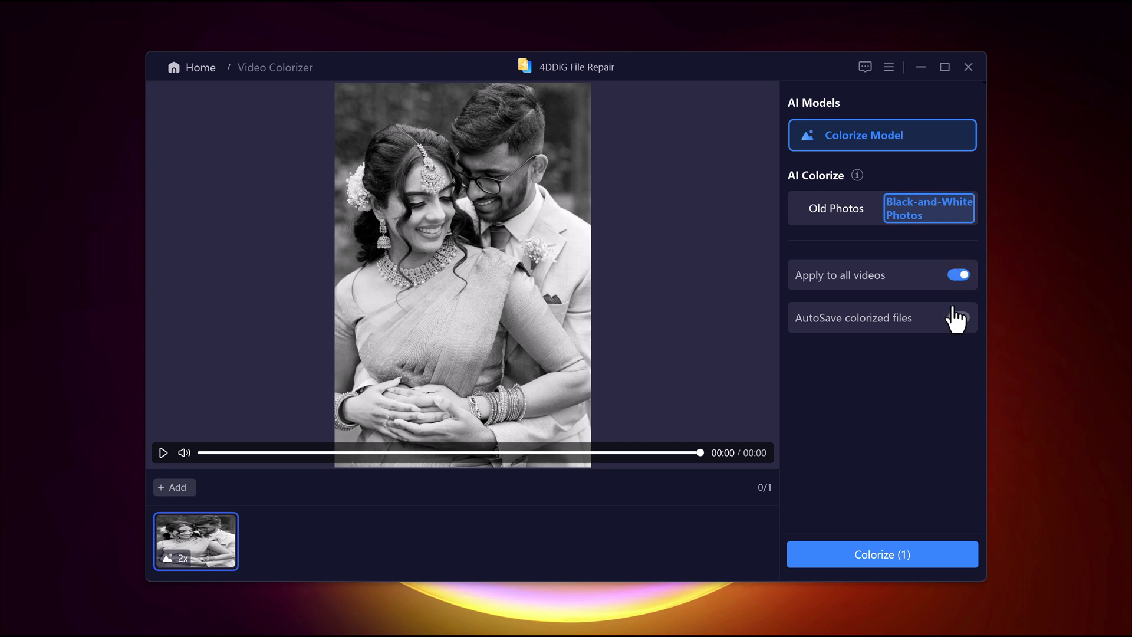
Step: Colorize the wedding video and export the result to the Desktop folder 'New'
left_click(877, 561)
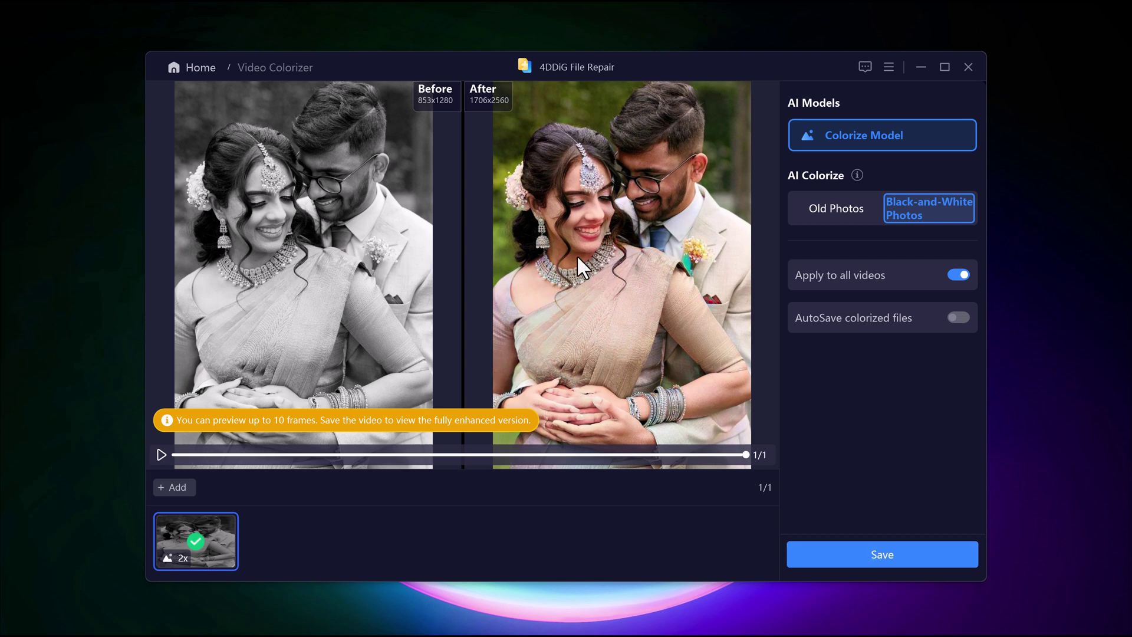
left_click(902, 565)
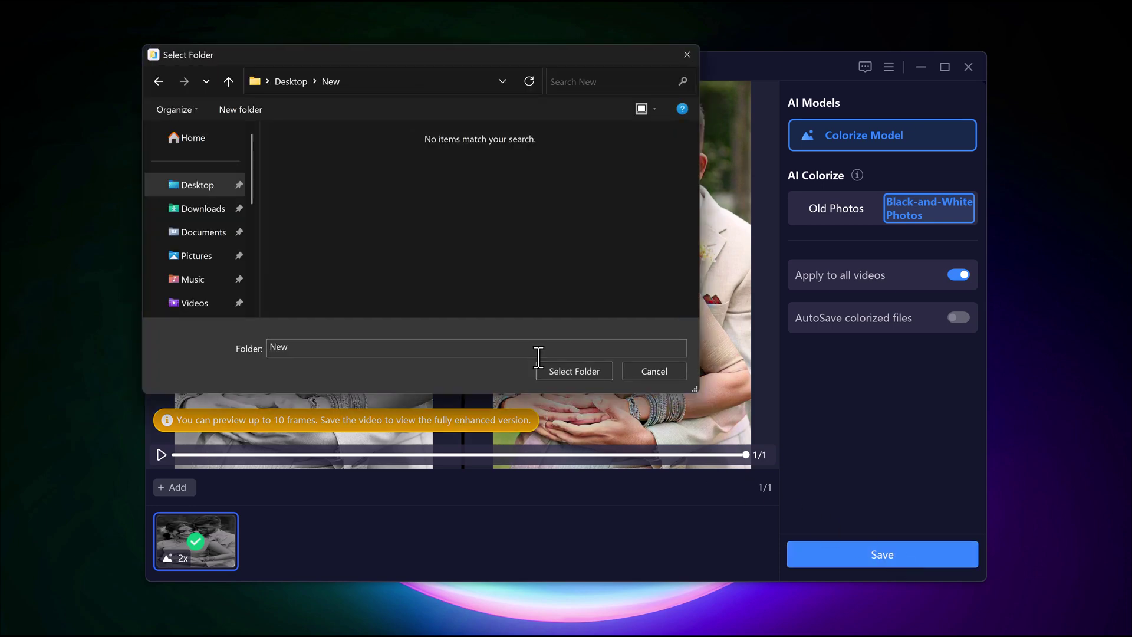
left_click(575, 371)
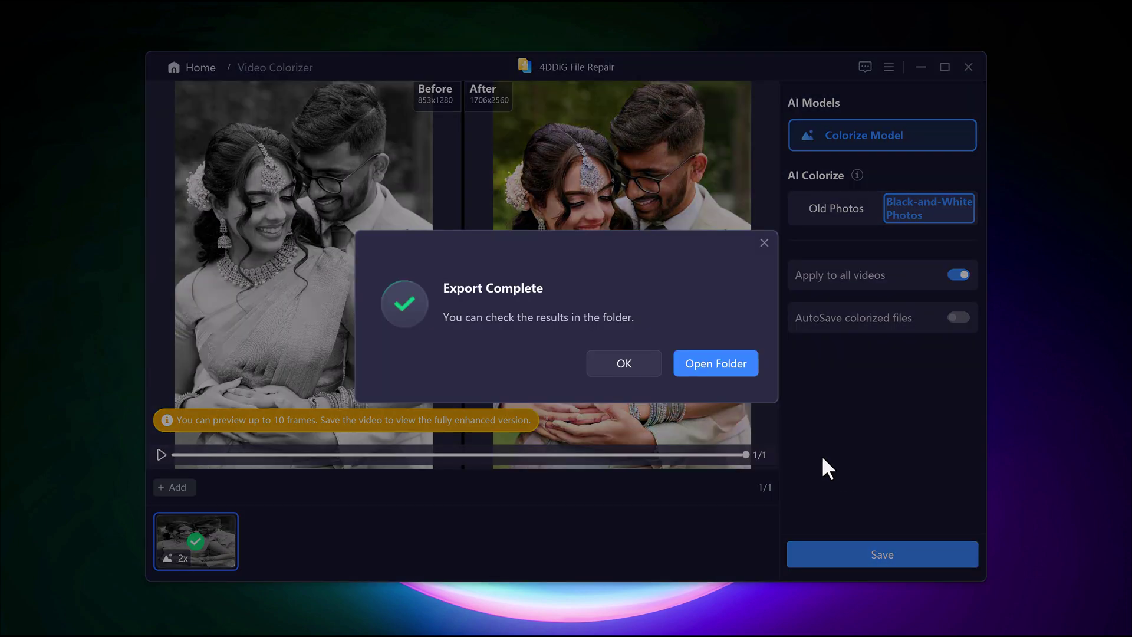
left_click(650, 365)
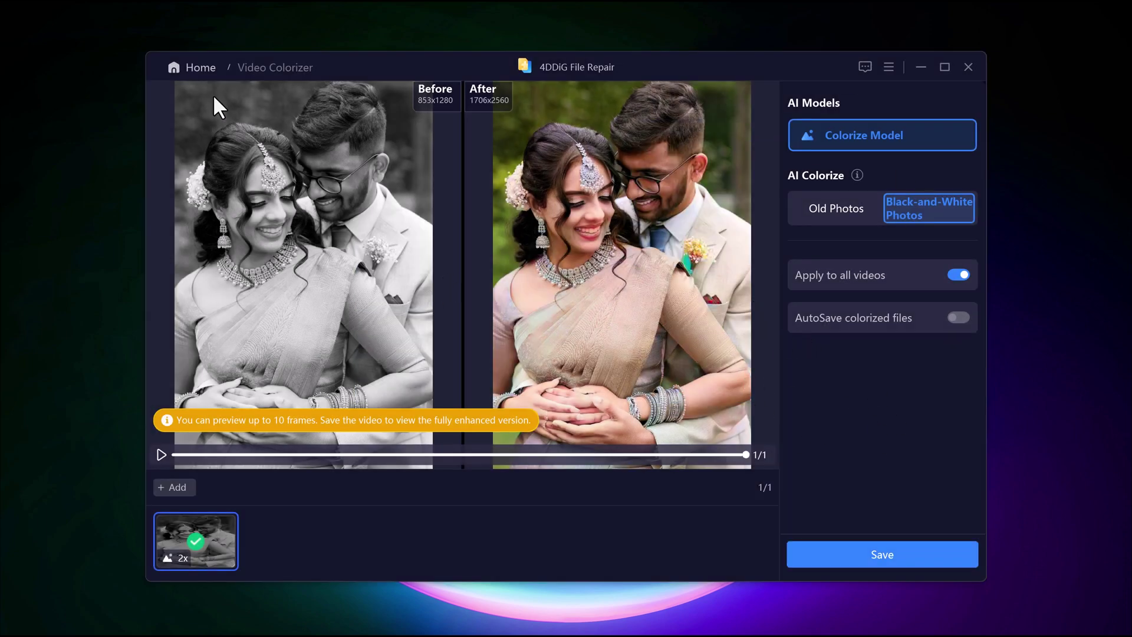
Step: Return home, open the Photo Colorizer and load Image.jpg
left_click(200, 69)
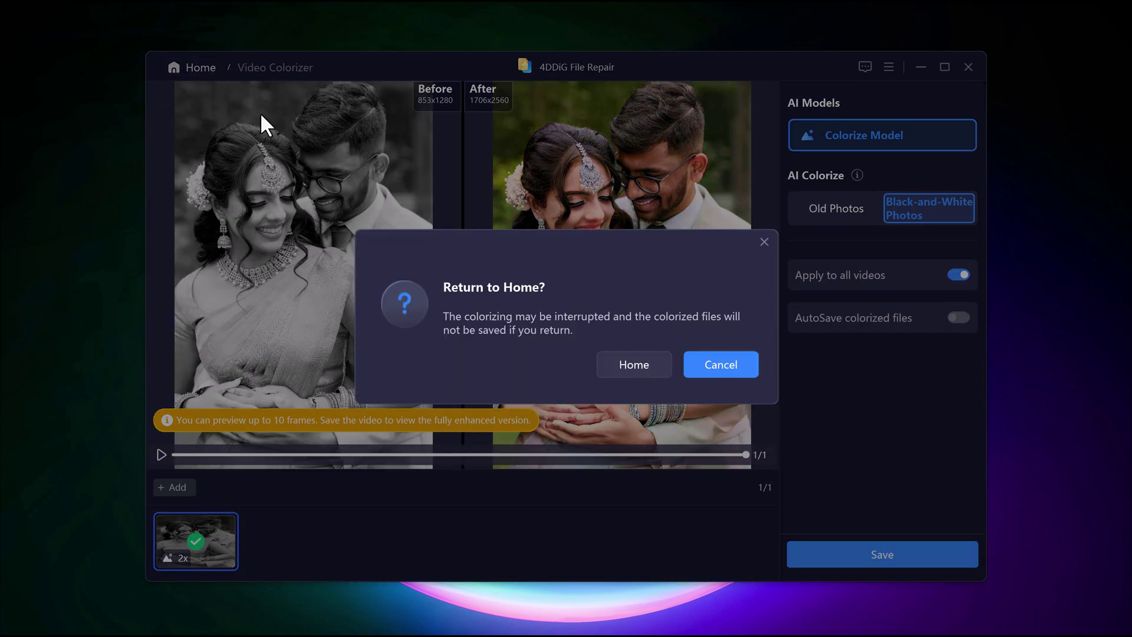
left_click(659, 371)
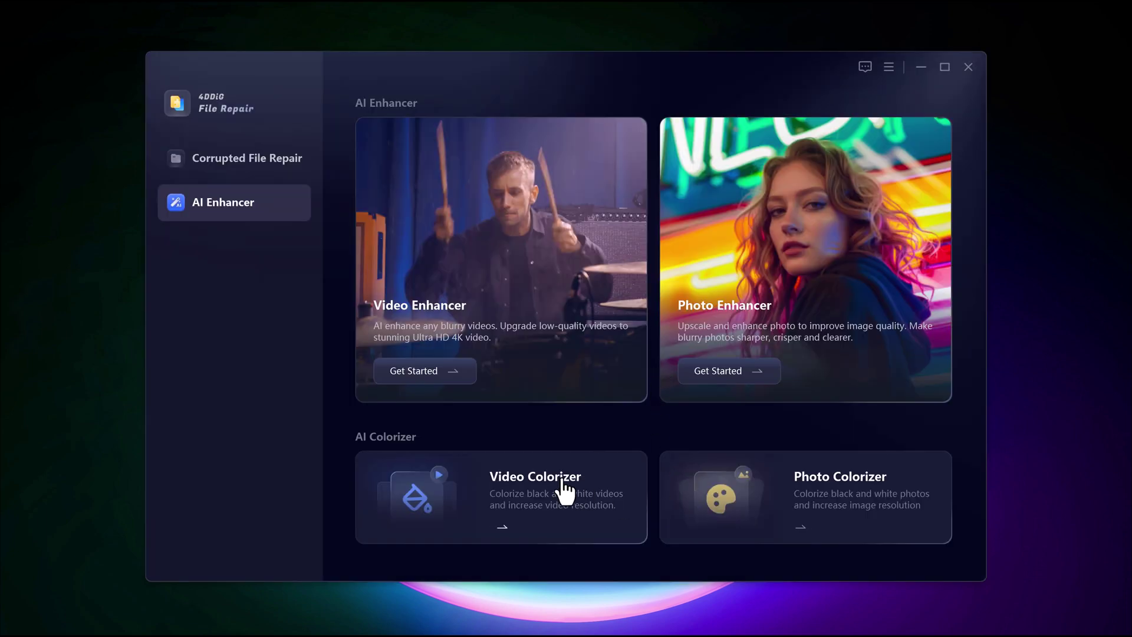
left_click(736, 475)
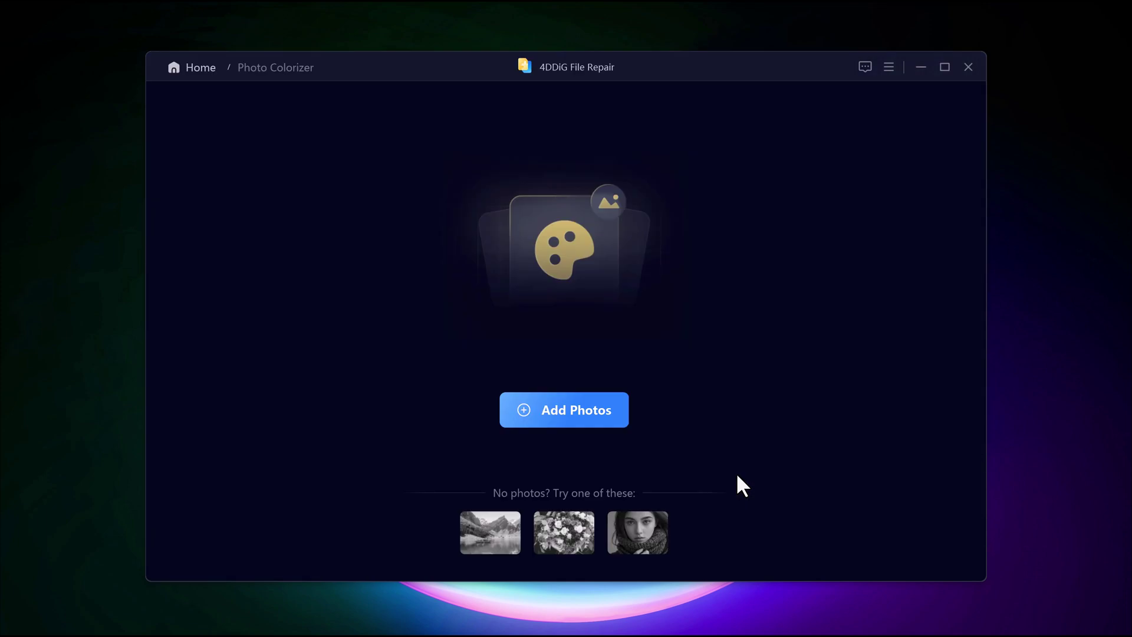
left_click(581, 419)
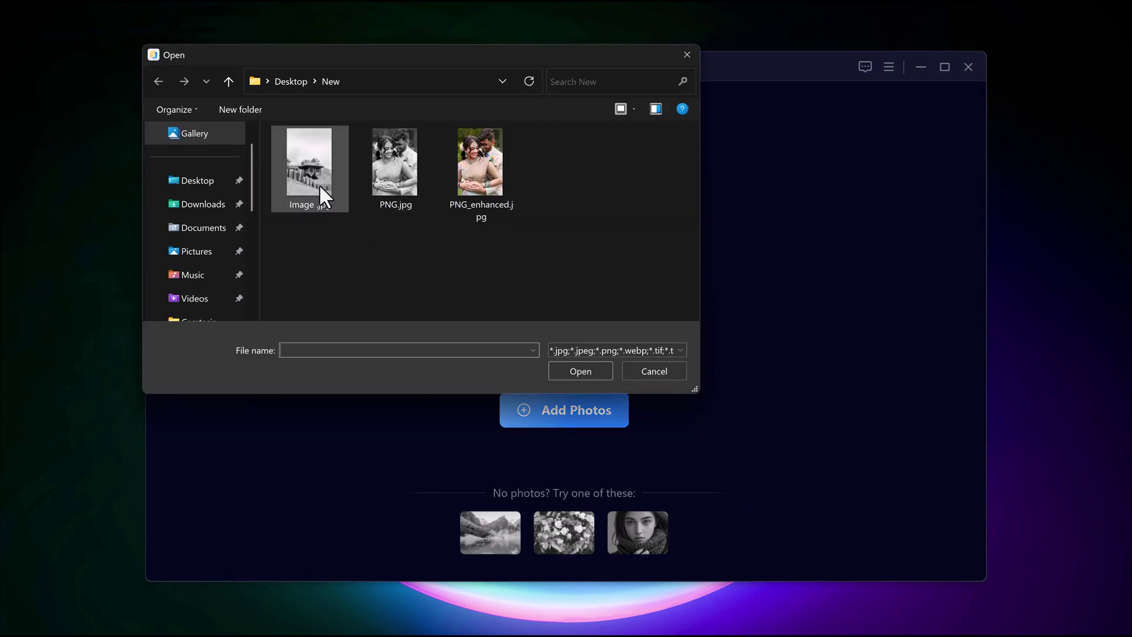
double_click(321, 188)
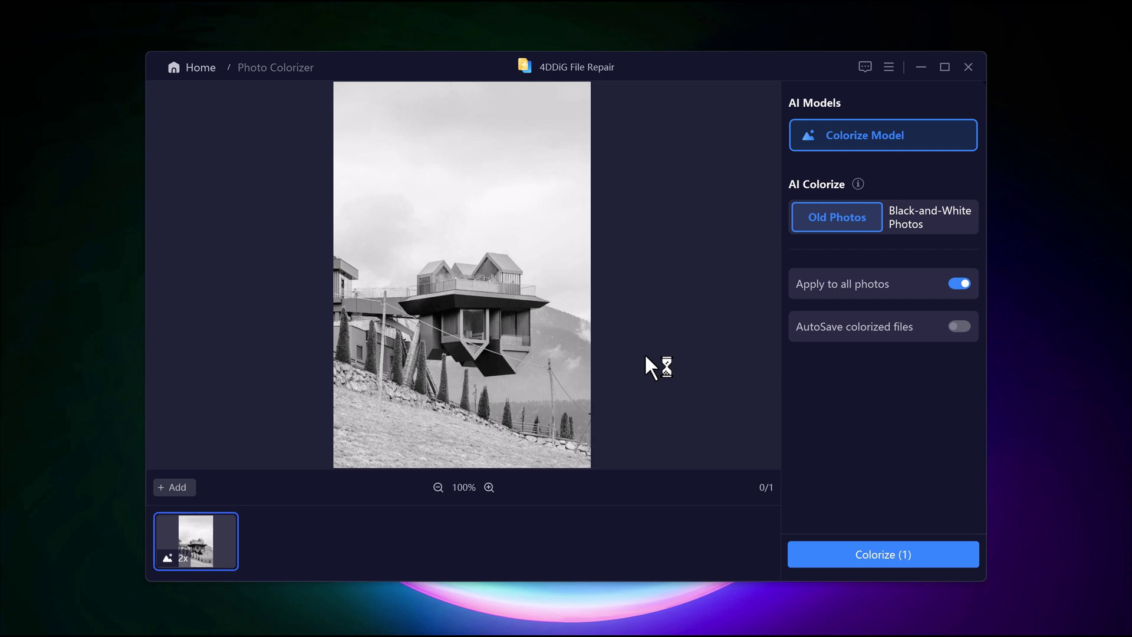
Step: Colorize Image.jpg in Black-and-White Photos mode to get a 853x1280 colour version
left_click(917, 218)
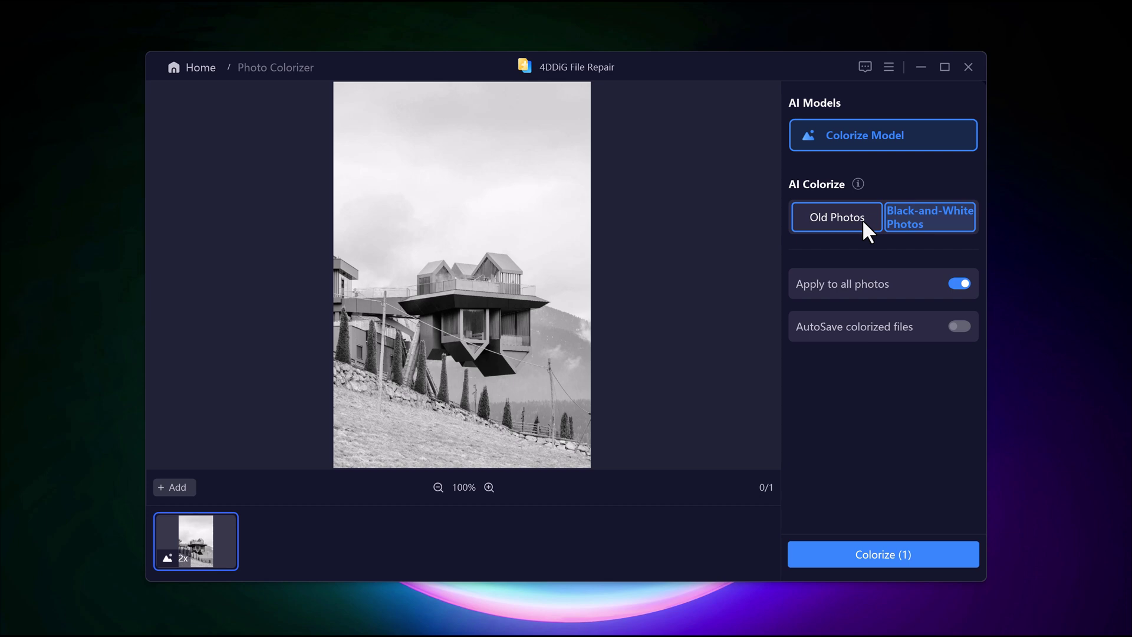
left_click(881, 554)
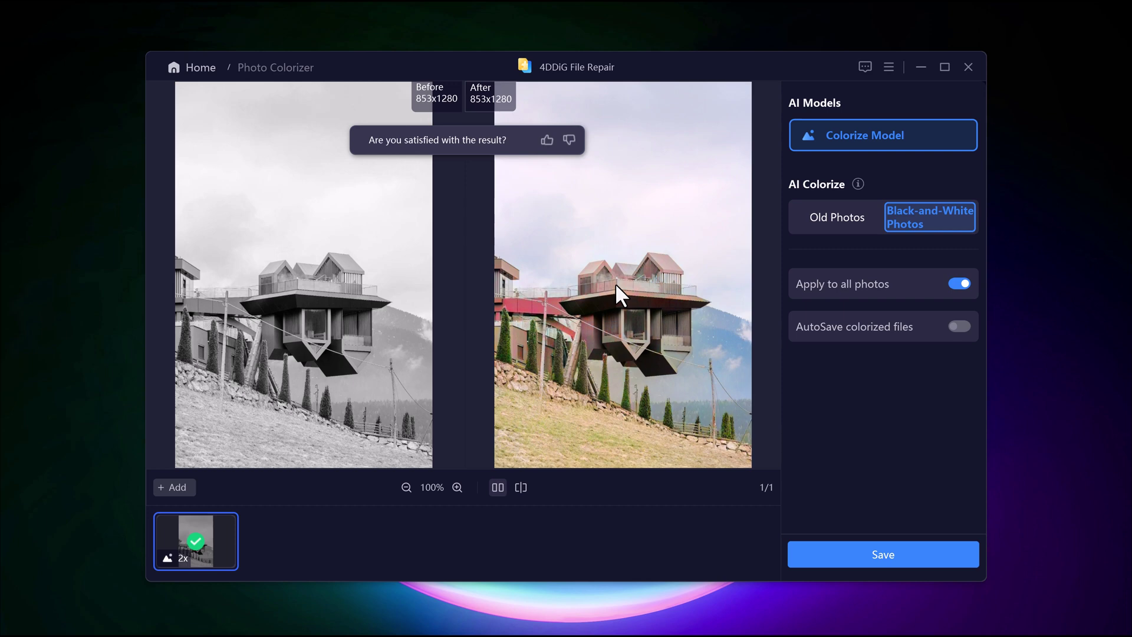
Step: Give the colorized photo a thumbs-up, return home and open Video Repair under Corrupted File Repair
left_click(546, 142)
left_click(194, 69)
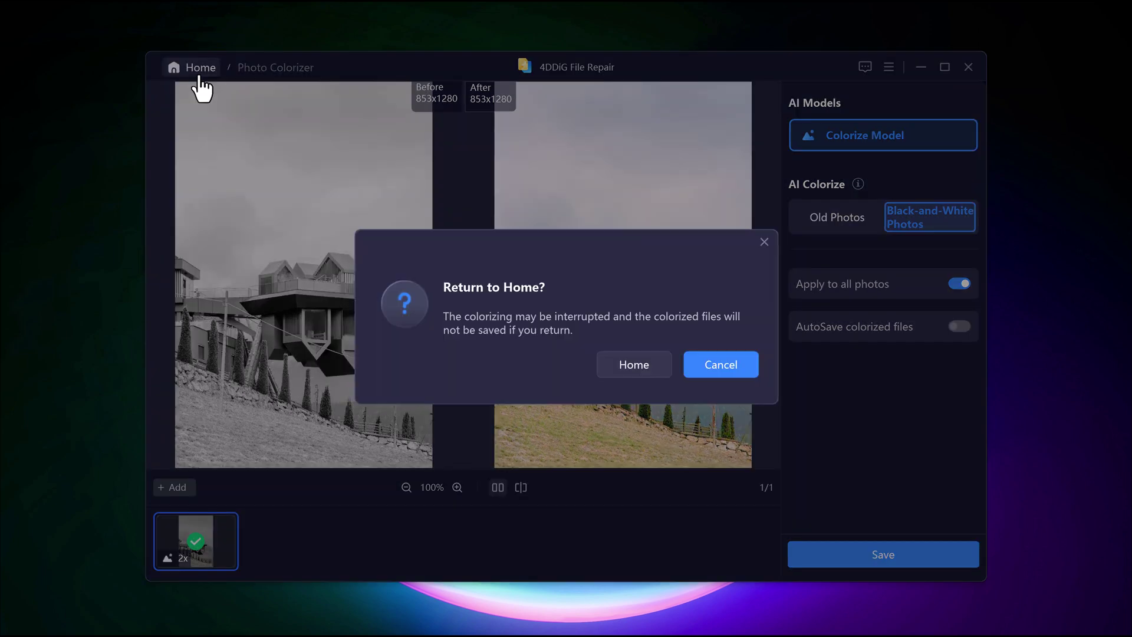
left_click(634, 366)
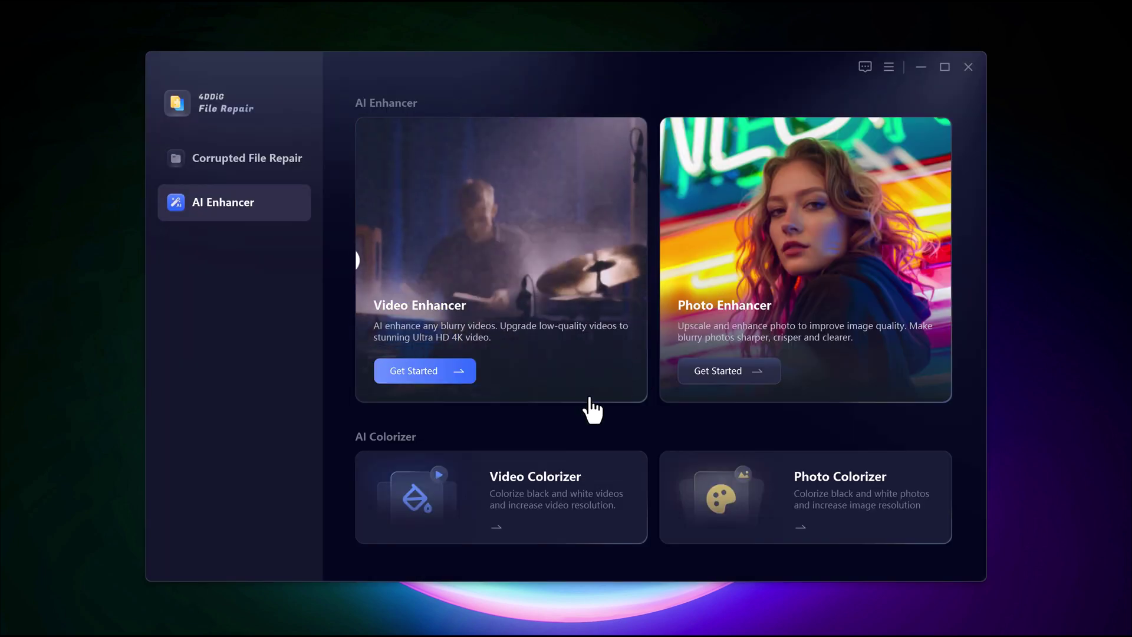
left_click(266, 179)
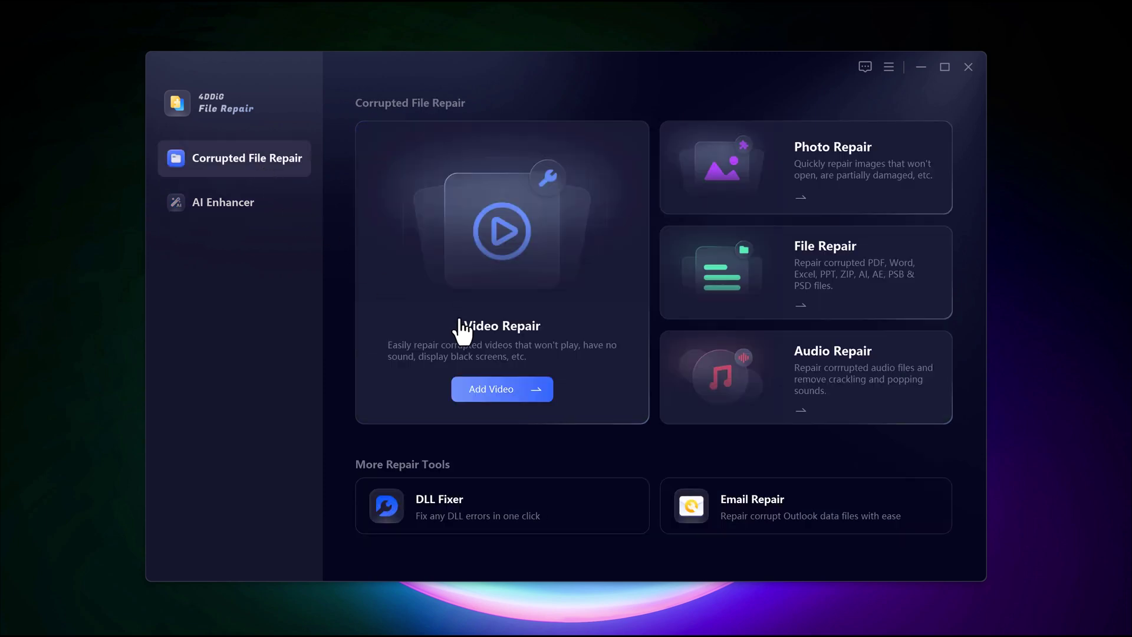
left_click(507, 318)
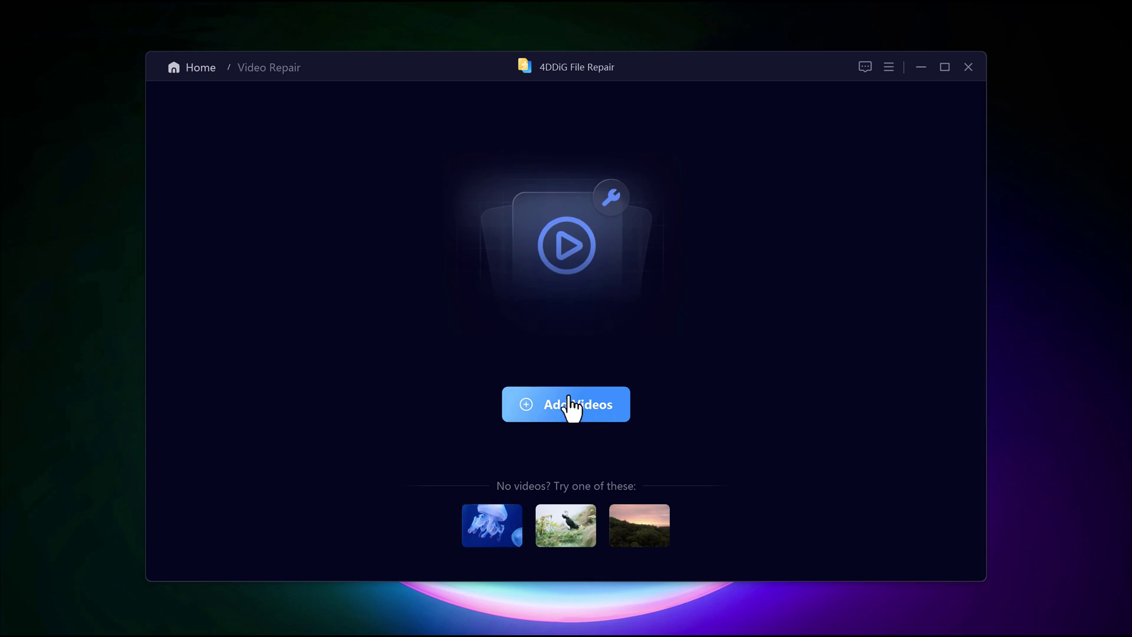
Step: Load Incomplete playback.mp4, quick-repair it and play the repaired clip in preview
left_click(494, 536)
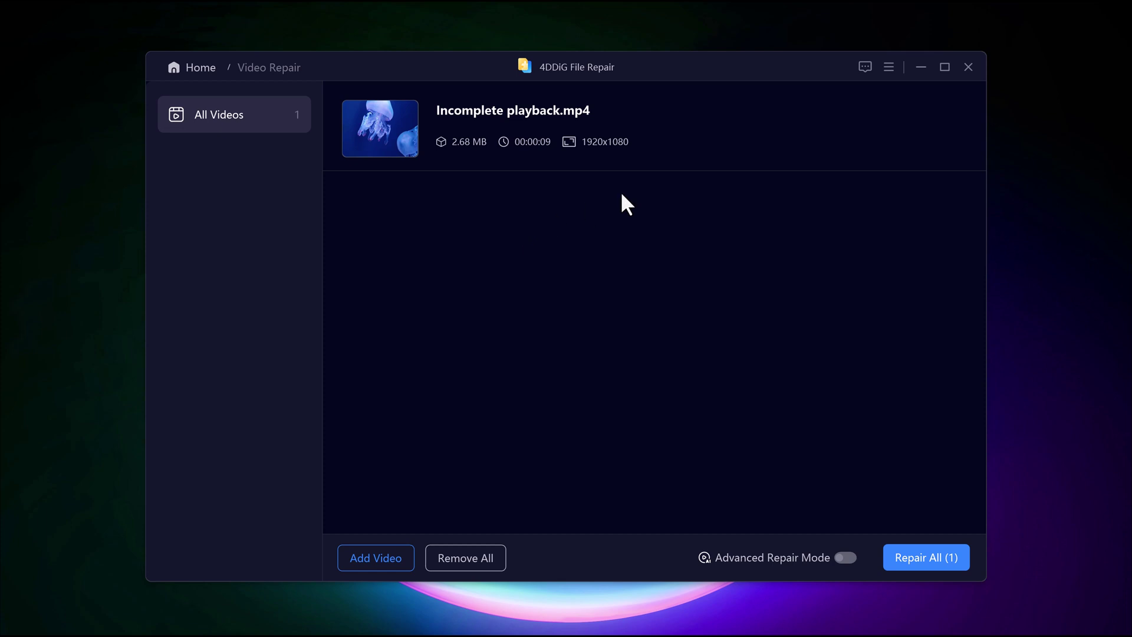
left_click(928, 131)
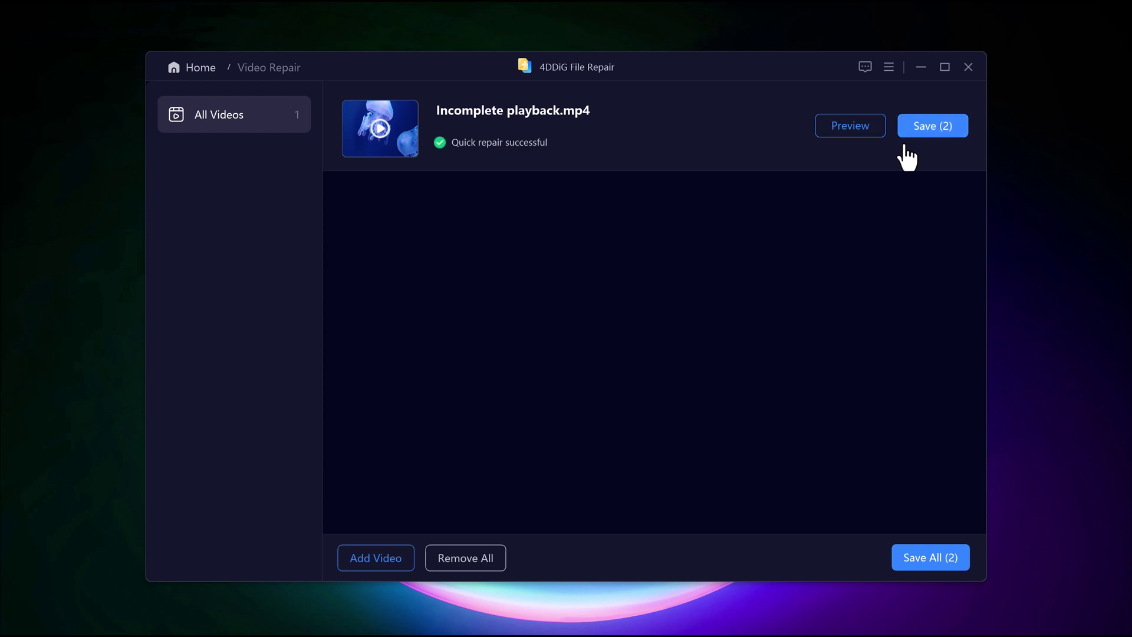
left_click(872, 144)
left_click(626, 304)
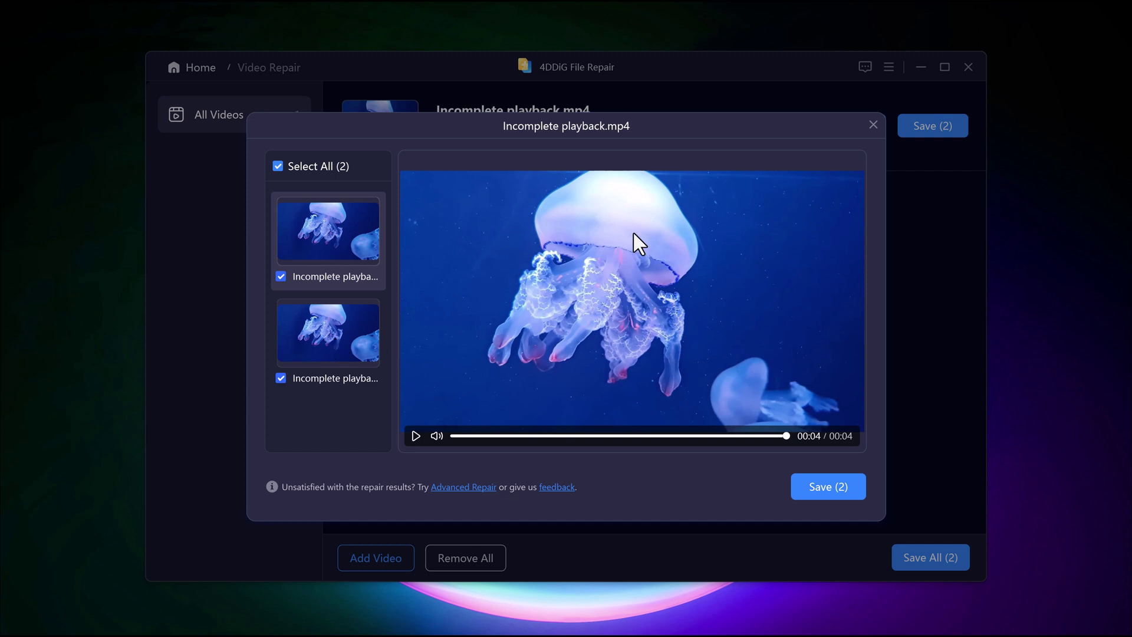
Step: Save both repaired videos to Desktop > New and dismiss the success message
left_click(838, 496)
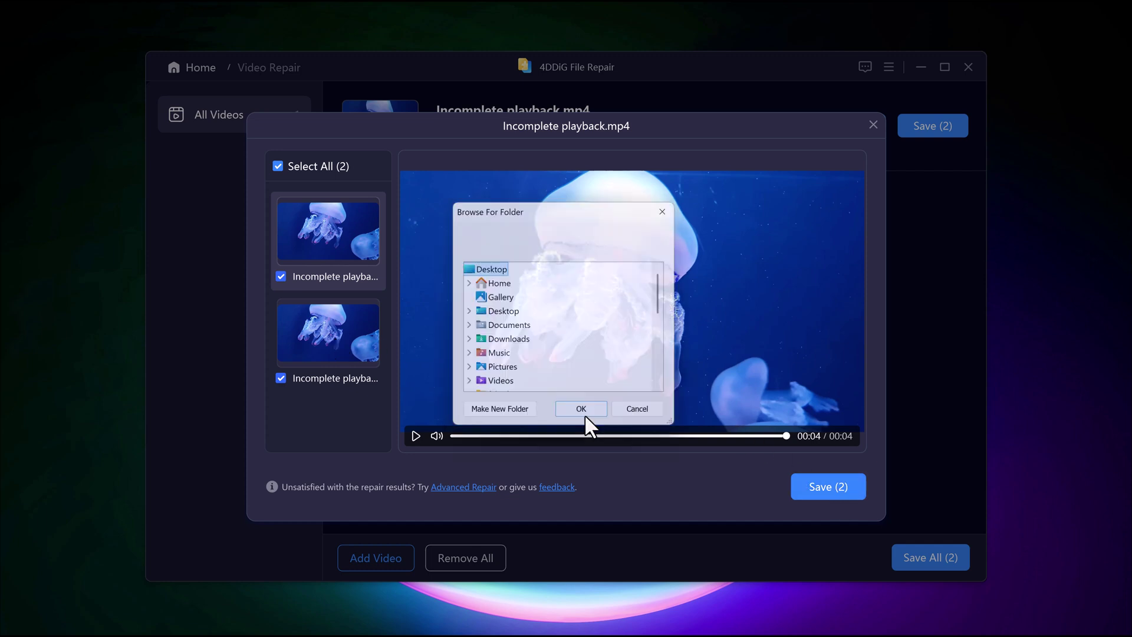
double_click(503, 313)
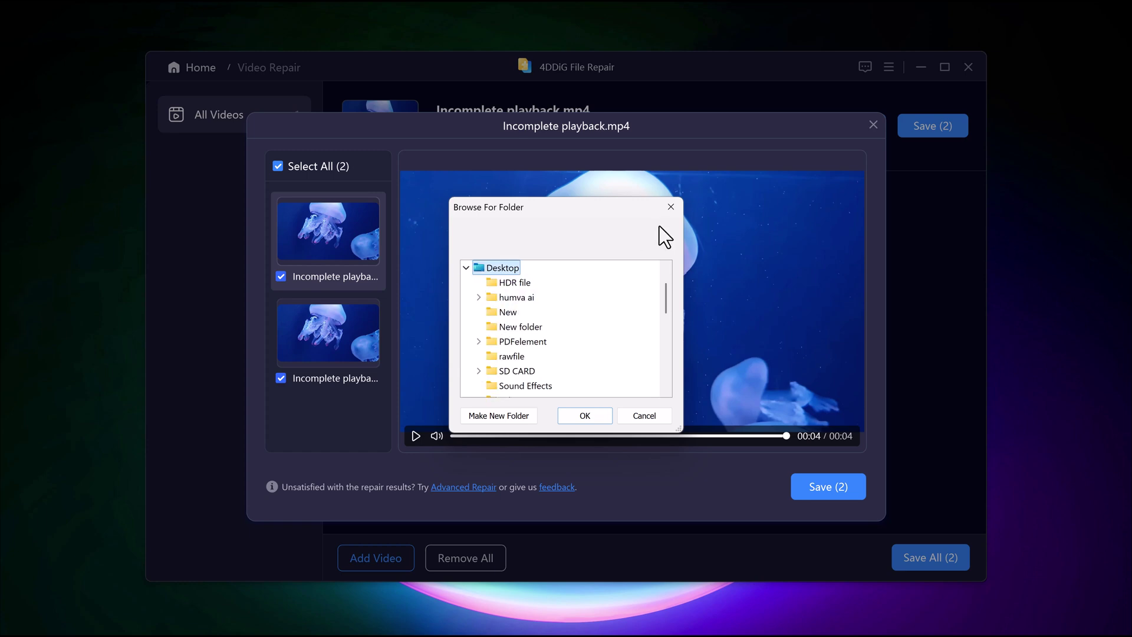
left_click(509, 313)
left_click(584, 415)
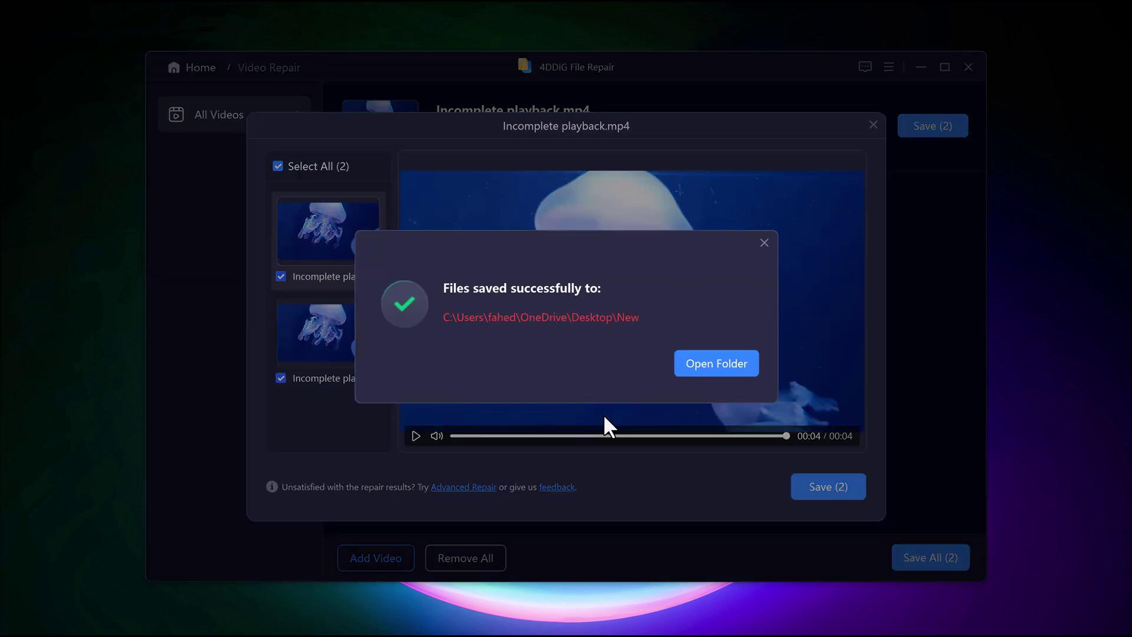
left_click(765, 243)
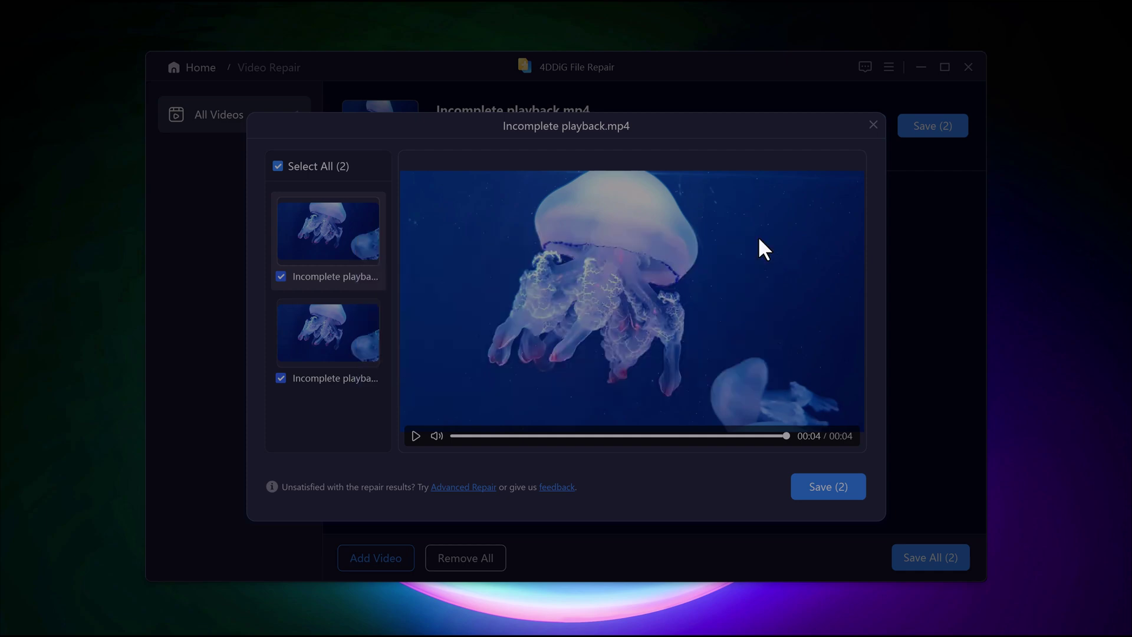
Step: Close the preview of the repaired Incomplete playback.mp4 video
left_click(871, 127)
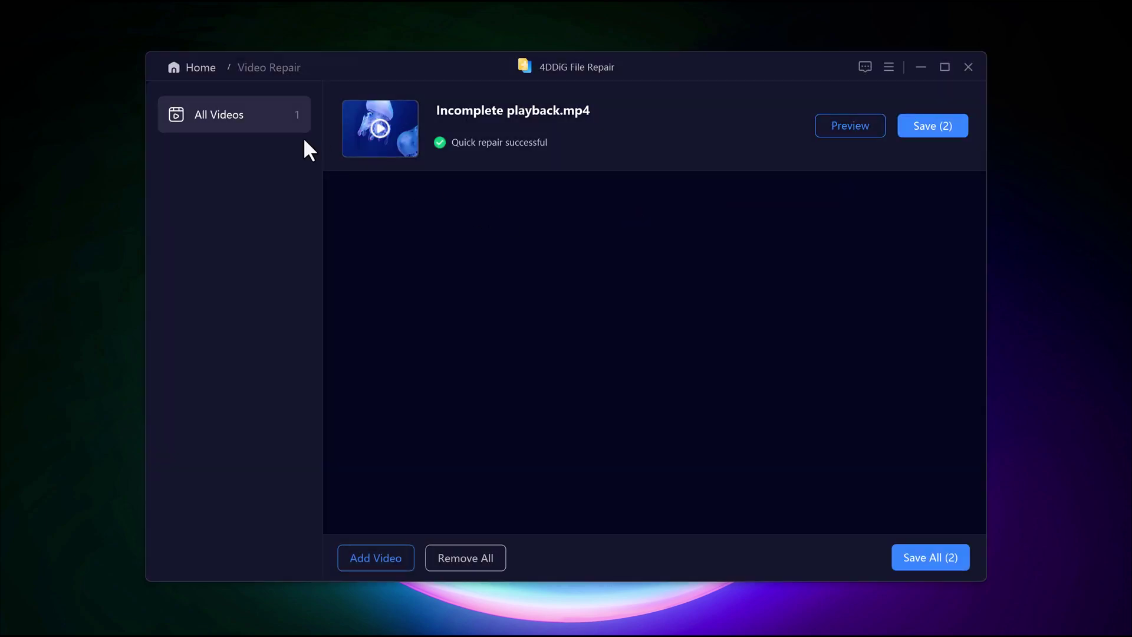